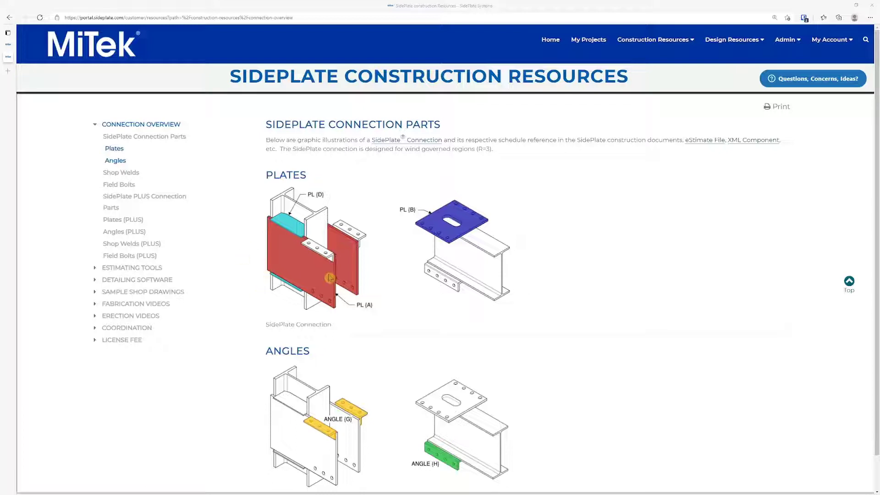
Go to Construction Resources > Detailing Software to show the Custom Components form
{"action": "left_click", "coordinate": [654, 41]}
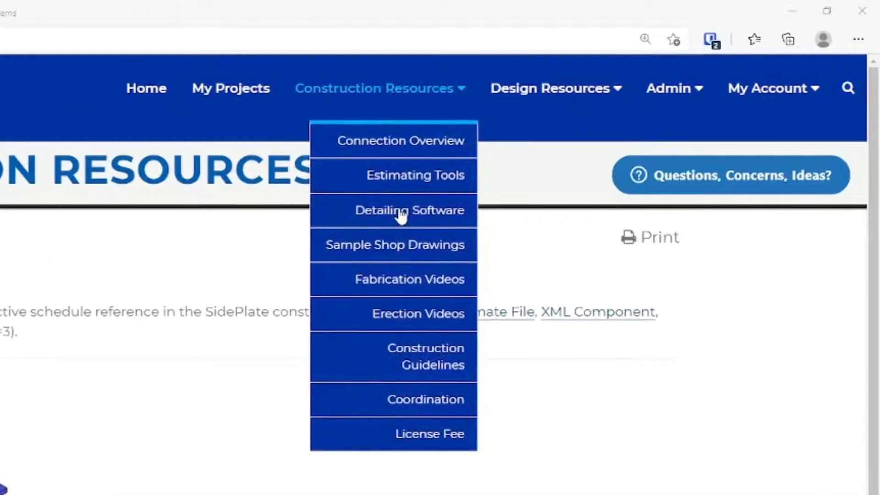
{"action": "left_click", "coordinate": [402, 212]}
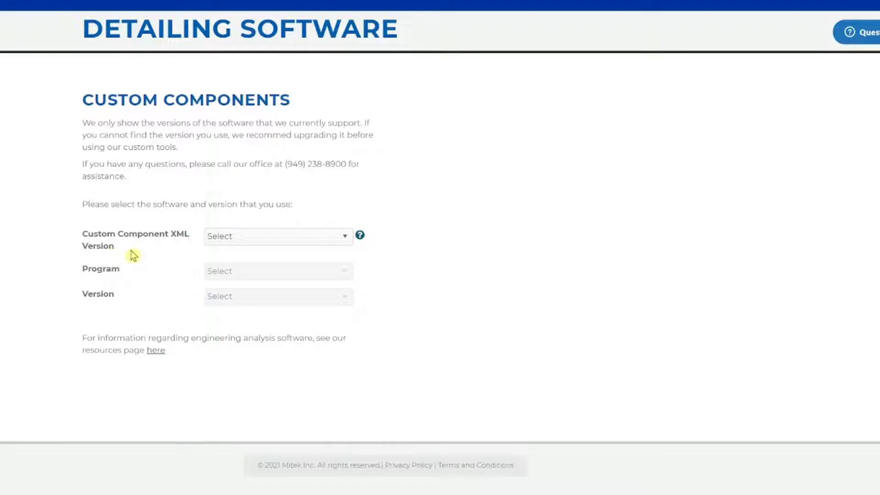
Pick XML version 2.0, program Tekla and version 2021 to list the Installer 3.4.2 downloads
{"action": "left_click", "coordinate": [222, 246]}
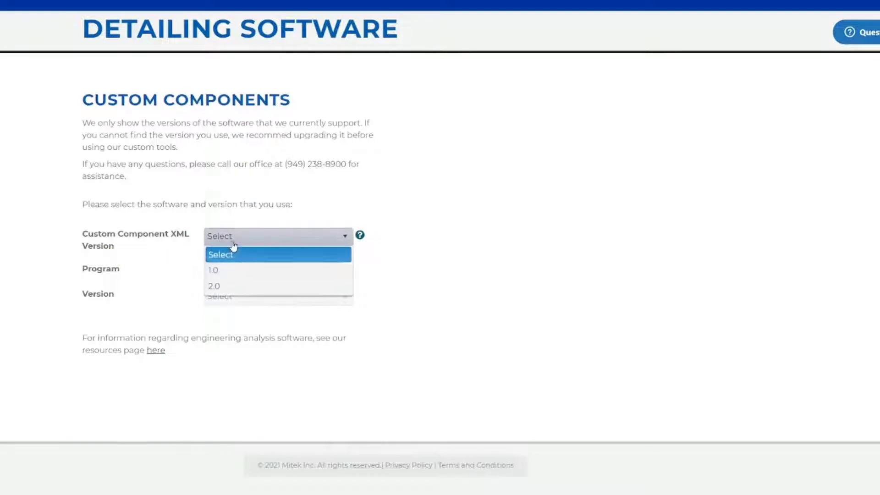
{"action": "left_click", "coordinate": [243, 287]}
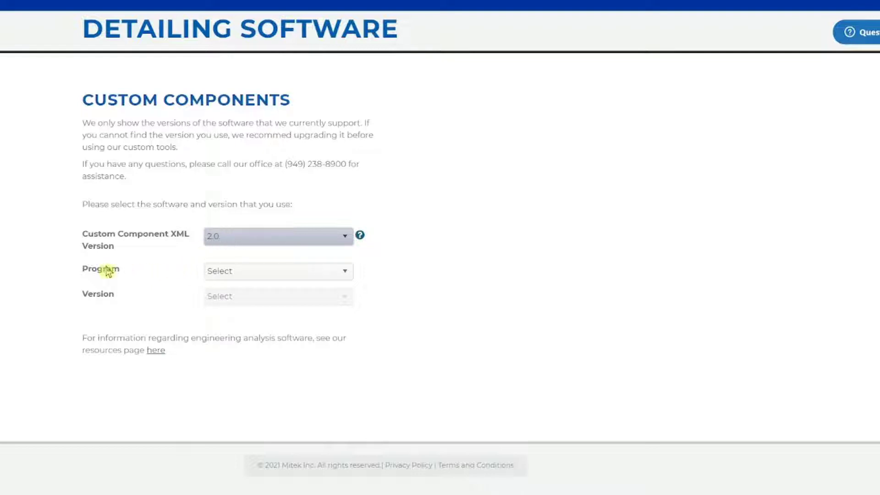
{"action": "left_click", "coordinate": [238, 271]}
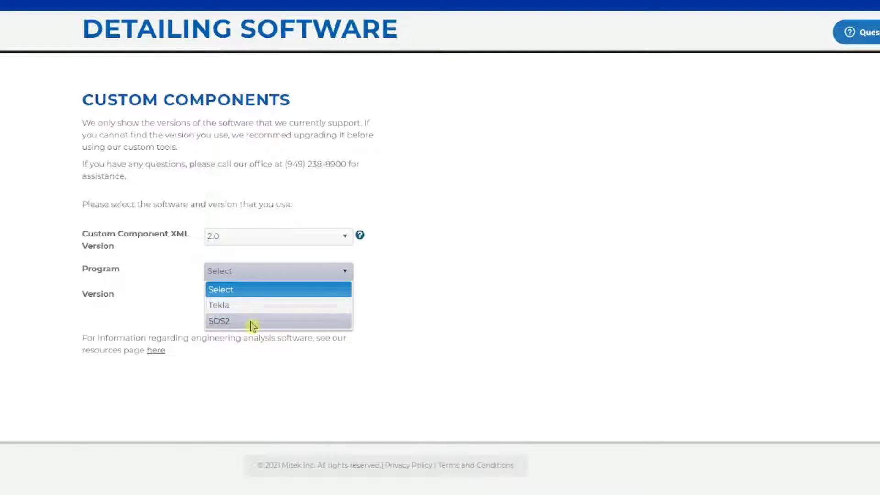
{"action": "left_click", "coordinate": [246, 305]}
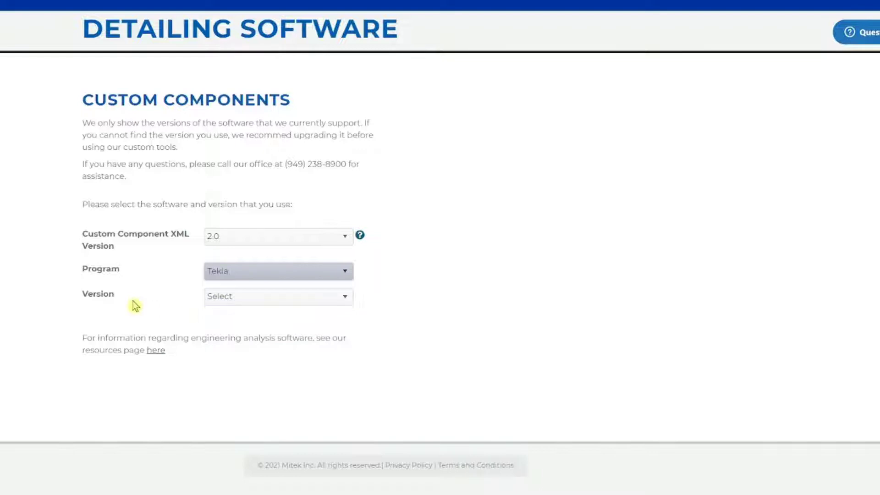
{"action": "left_click", "coordinate": [244, 302]}
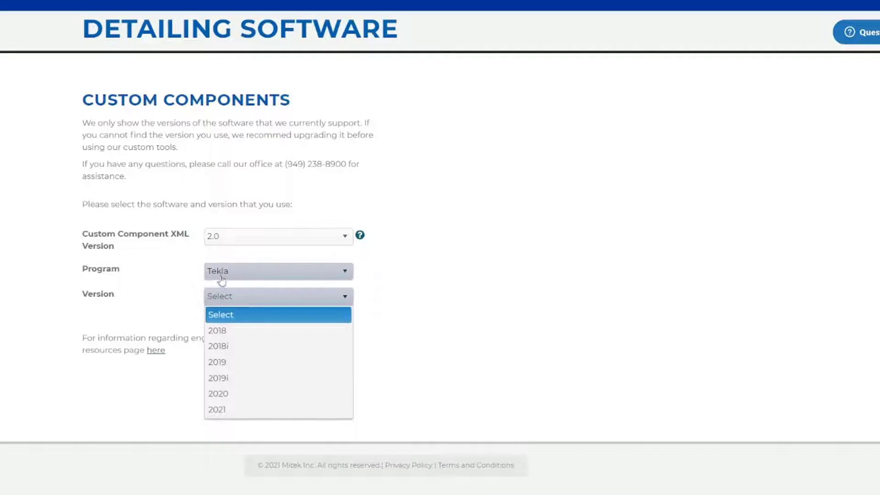
{"action": "left_click", "coordinate": [243, 410]}
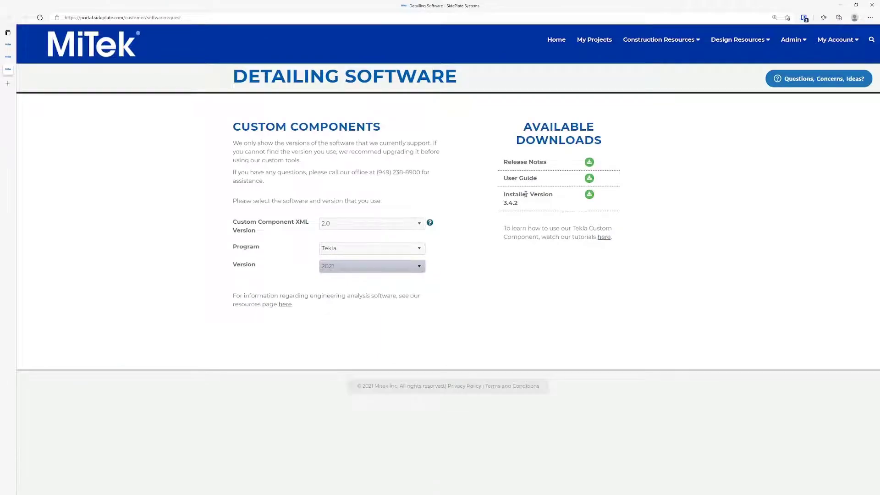
Run the SidePlate Tekla installer from the desktop and select the new SidePlate shortcut
{"action": "left_click", "coordinate": [840, 5]}
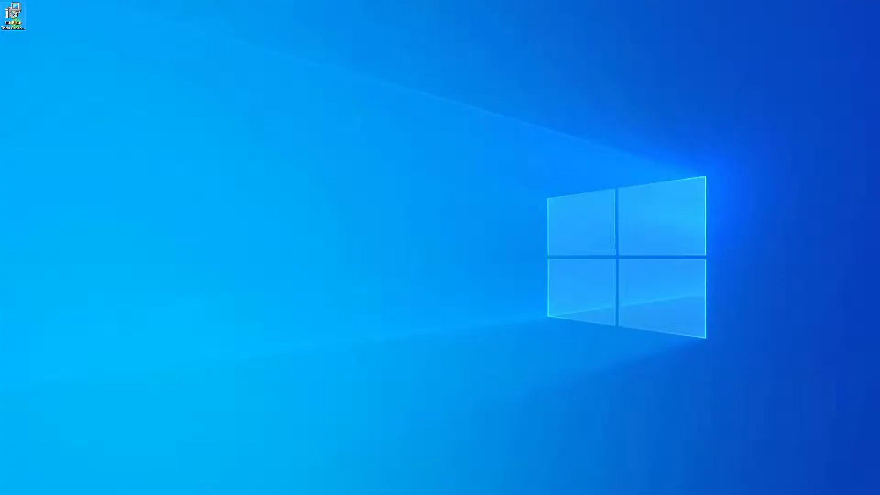
{"action": "double_click", "coordinate": [13, 14]}
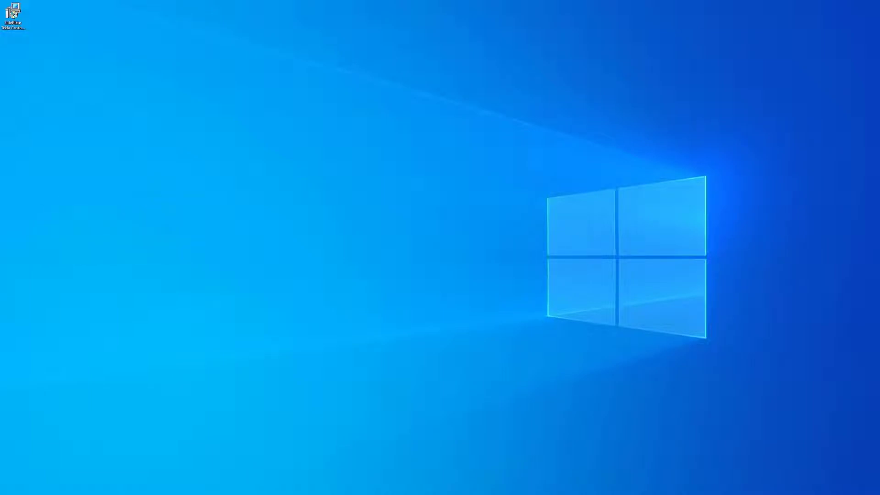
{"action": "left_click", "coordinate": [26, 57]}
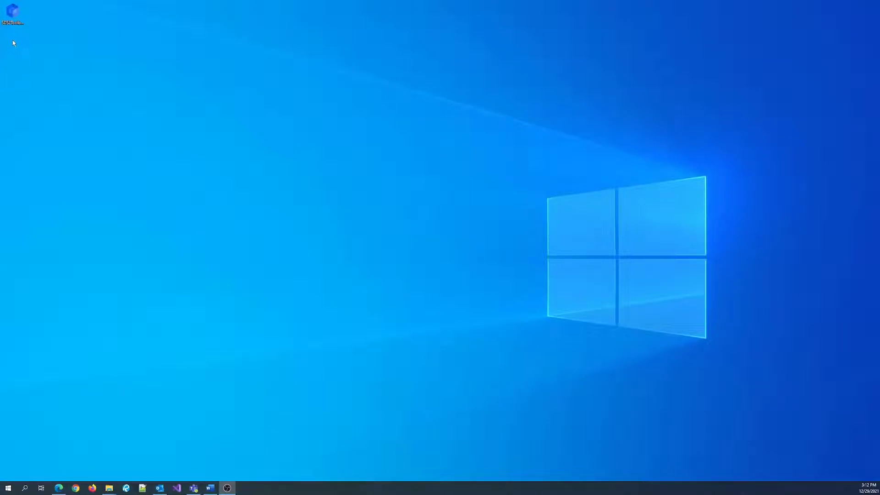
Launch the SDS2 Toolbox SidePlate setup, accept the license terms and reach the data-folder step
{"action": "double_click", "coordinate": [12, 12]}
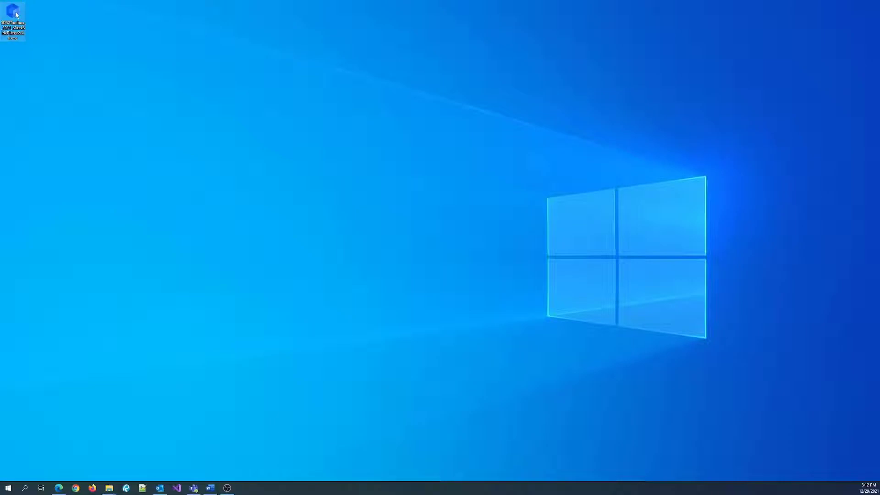
{"action": "double_click", "coordinate": [16, 15]}
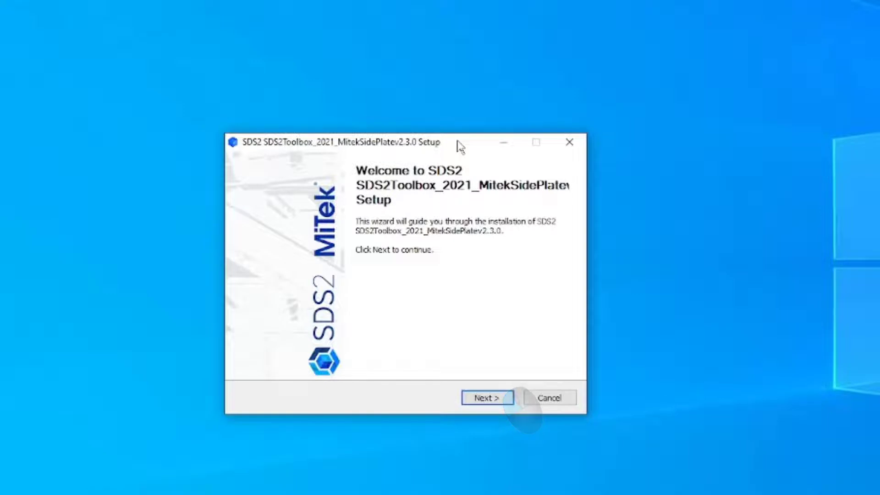
{"action": "left_click", "coordinate": [496, 398]}
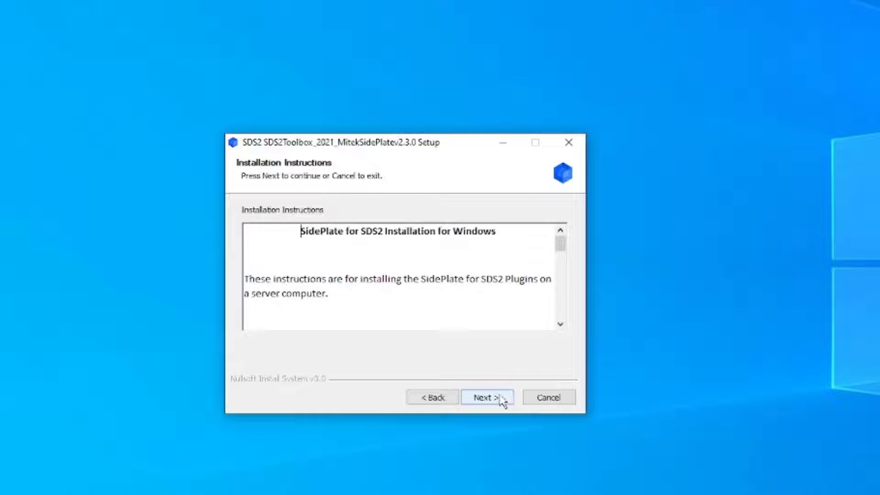
{"action": "left_click", "coordinate": [502, 400]}
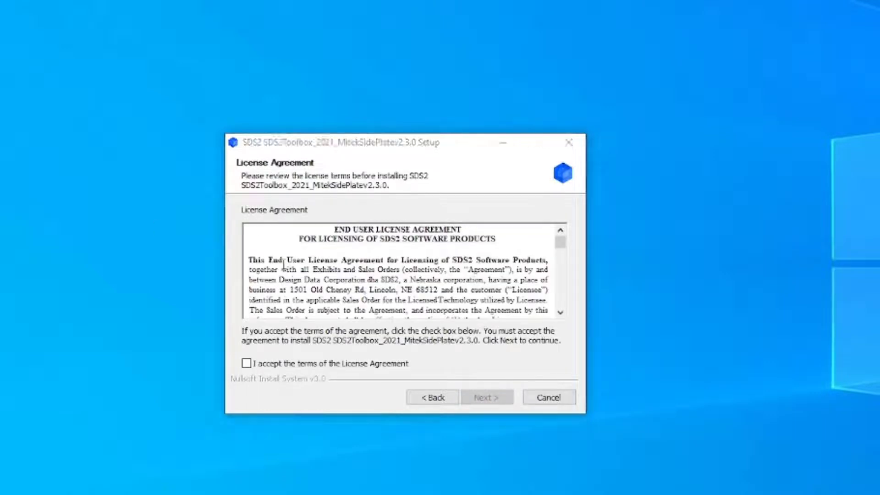
{"action": "left_click", "coordinate": [246, 364]}
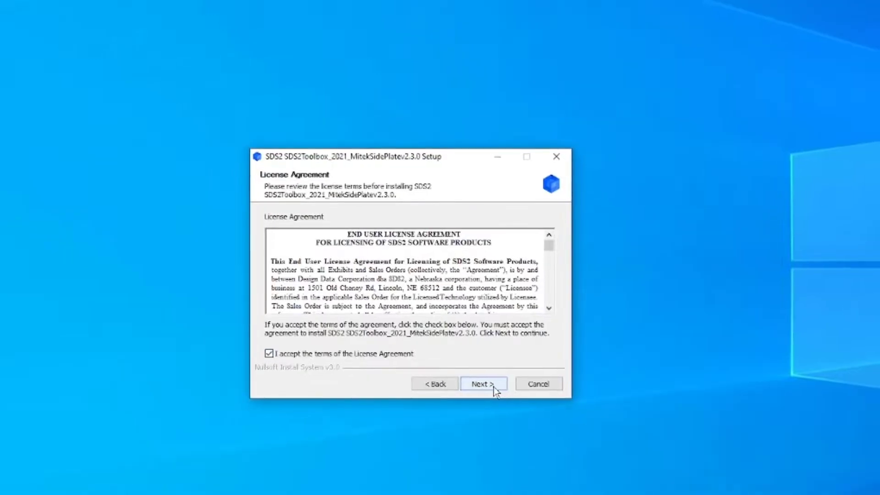
{"action": "left_click", "coordinate": [499, 400]}
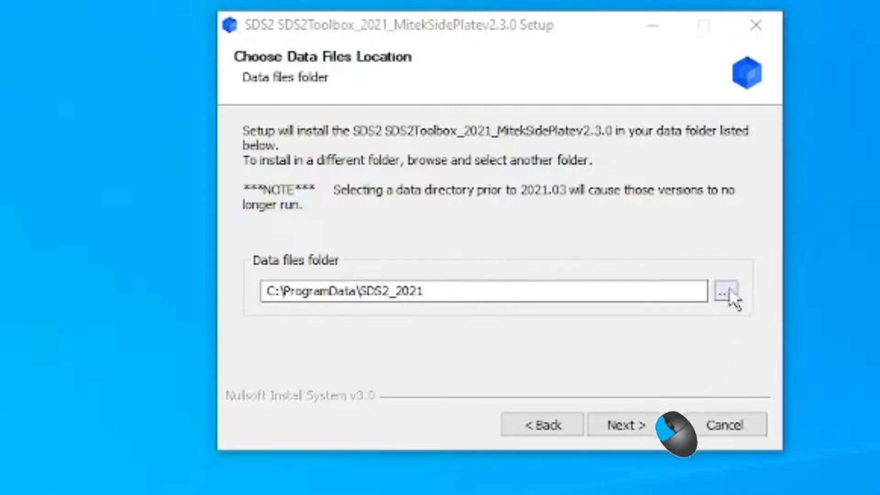
Install SidePlate v2.3.0 into C:\ProgramData\SDS2_2021 and close the completed setup wizard
{"action": "left_click", "coordinate": [632, 422]}
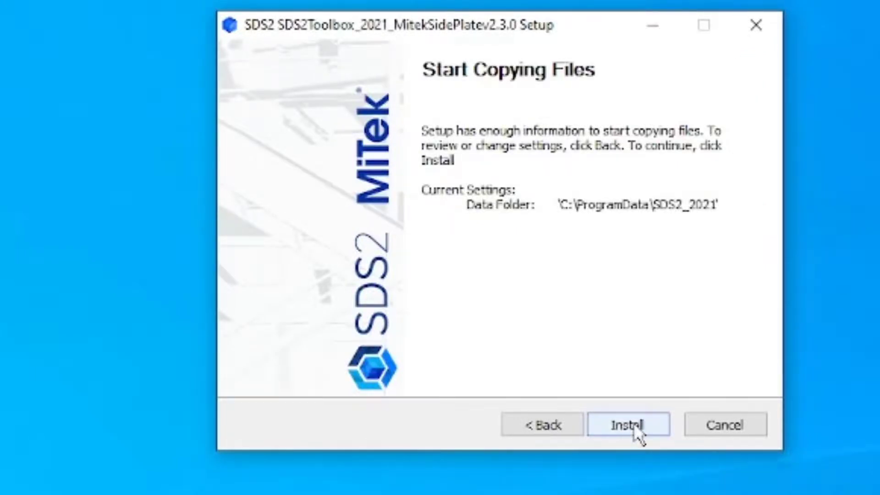
{"action": "left_click", "coordinate": [633, 422]}
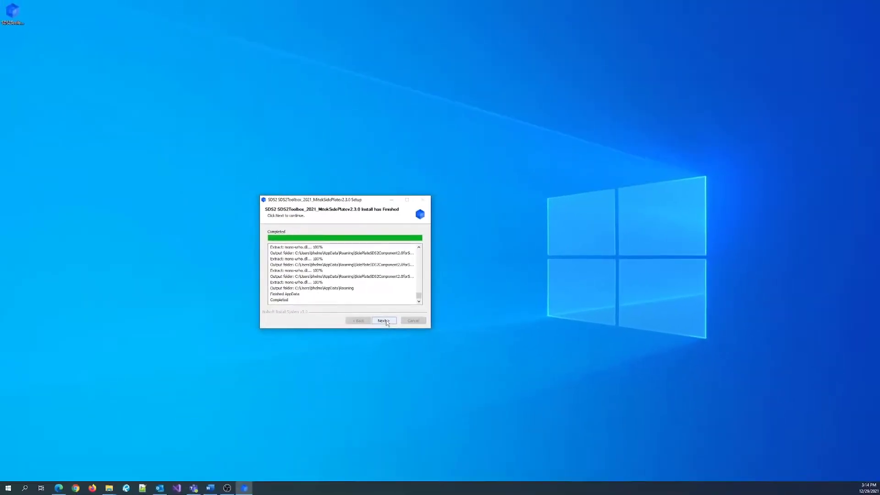
{"action": "left_click", "coordinate": [384, 321]}
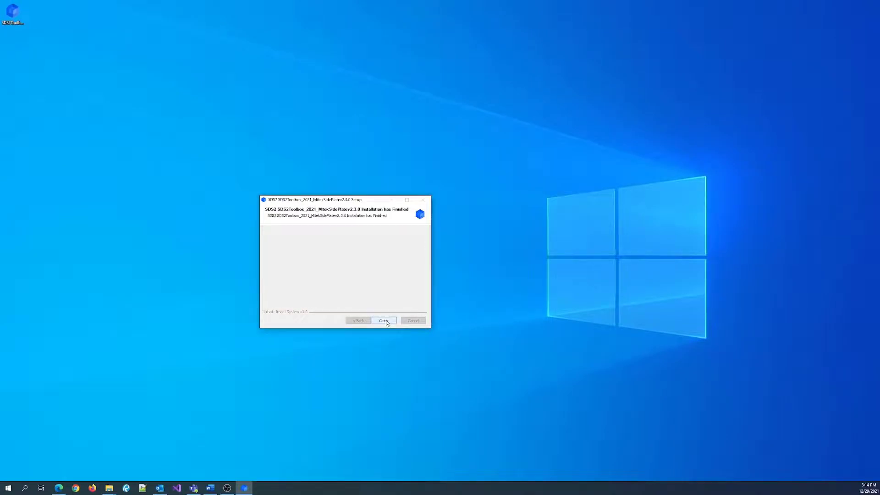
{"action": "left_click", "coordinate": [386, 321]}
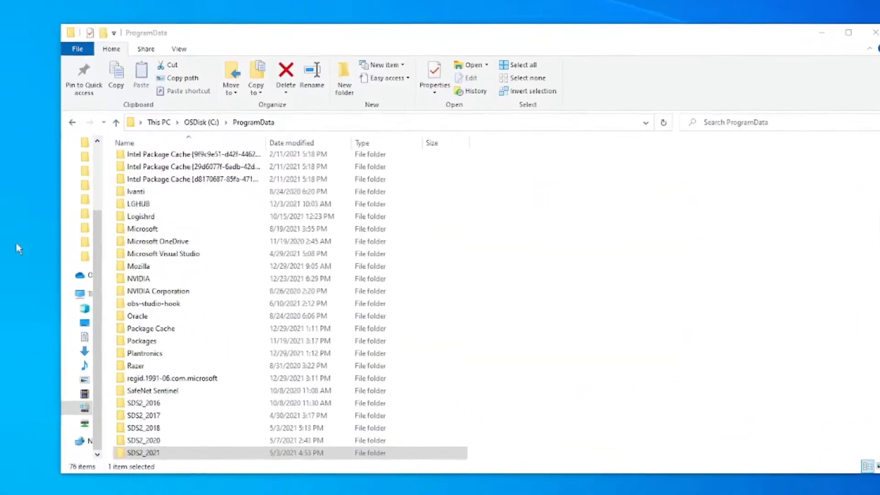
Copy all 262 JSON templates from C:\ProgramData\SDS2_2021\detailing\SDS2\US
{"action": "scroll", "coordinate": [211, 420], "scroll_direction": "down", "scroll_amount": 4}
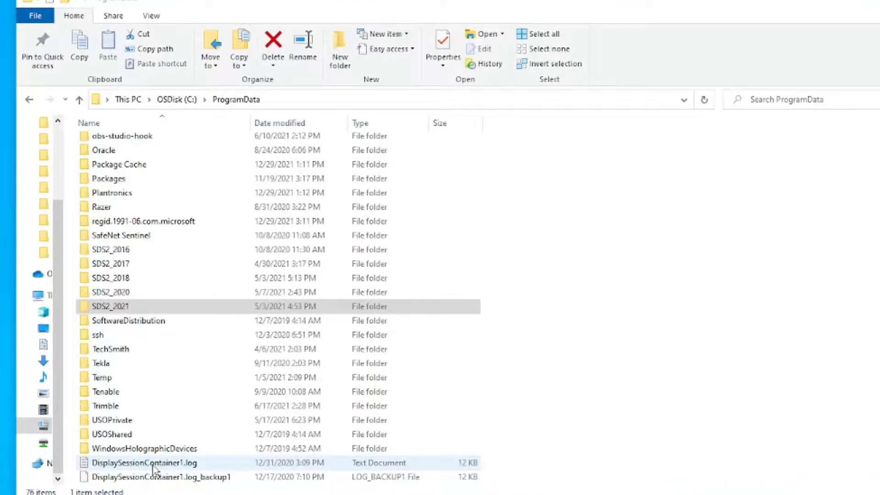
{"action": "double_click", "coordinate": [165, 306]}
{"action": "double_click", "coordinate": [116, 153]}
{"action": "left_click", "coordinate": [177, 158]}
{"action": "double_click", "coordinate": [178, 165]}
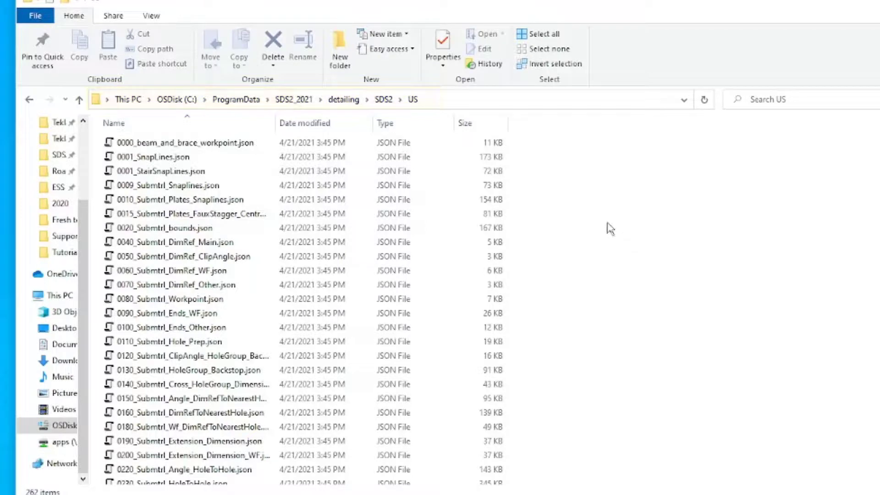
{"action": "key", "text": "ctrl+a"}
{"action": "right_click", "coordinate": [271, 204]}
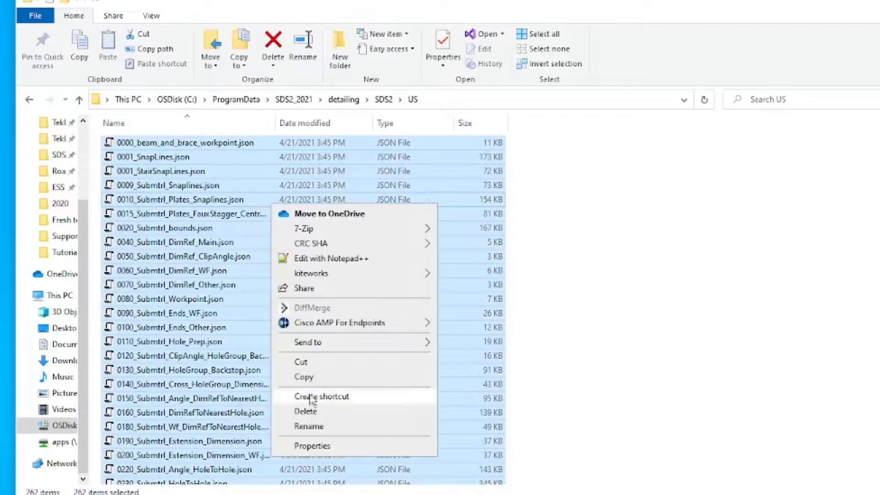
{"action": "left_click", "coordinate": [306, 386]}
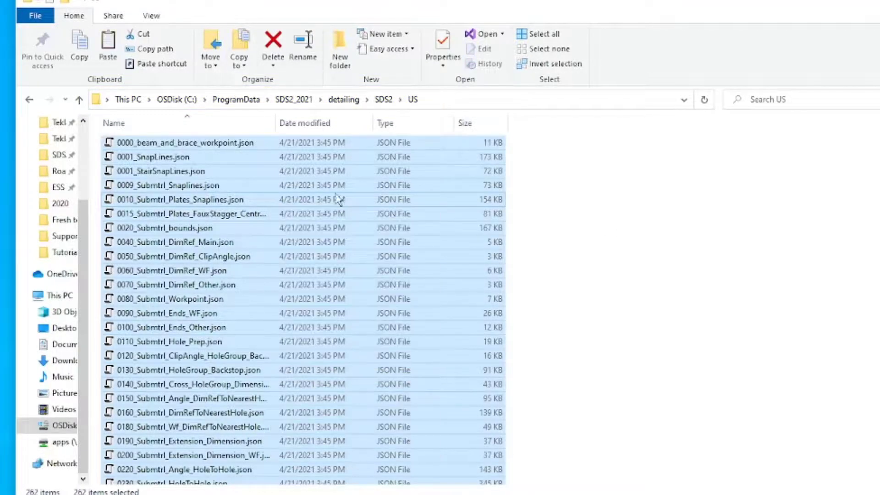
Paste the templates into detailing\Default\US, replacing the 256 same-named files
{"action": "left_click", "coordinate": [343, 100]}
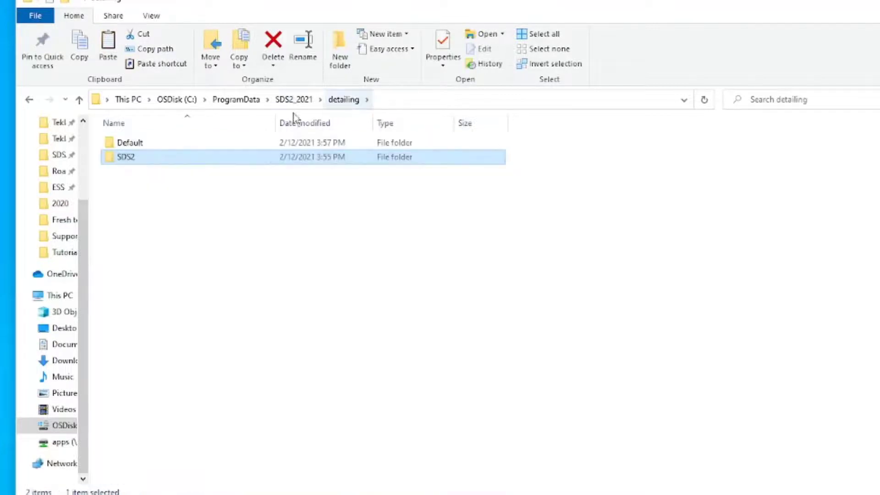
{"action": "double_click", "coordinate": [131, 146]}
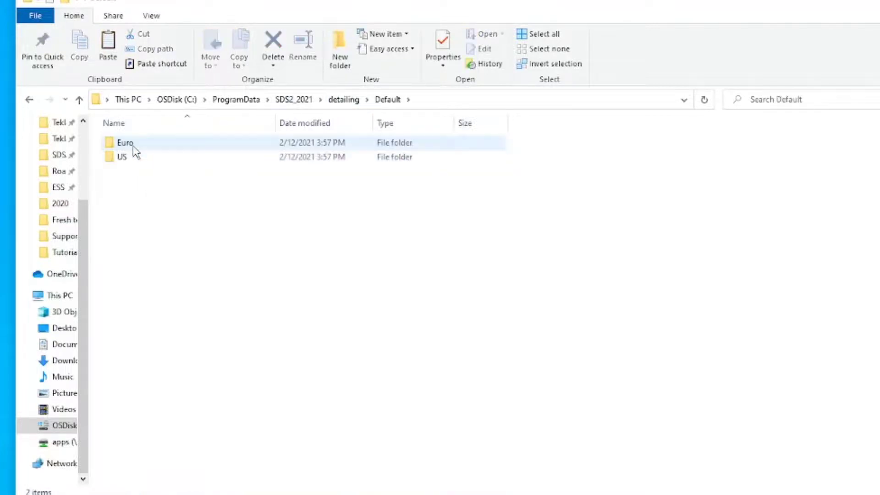
{"action": "double_click", "coordinate": [174, 161]}
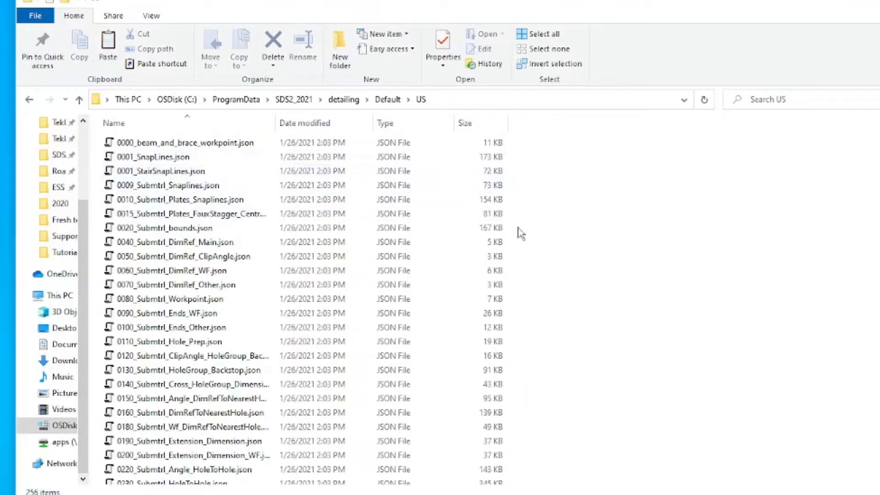
{"action": "right_click", "coordinate": [576, 182]}
{"action": "left_click", "coordinate": [624, 278]}
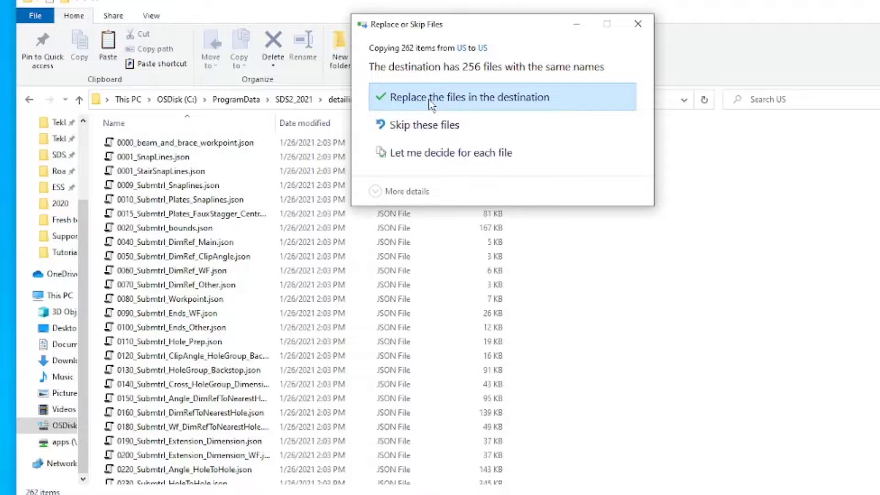
{"action": "left_click", "coordinate": [431, 103]}
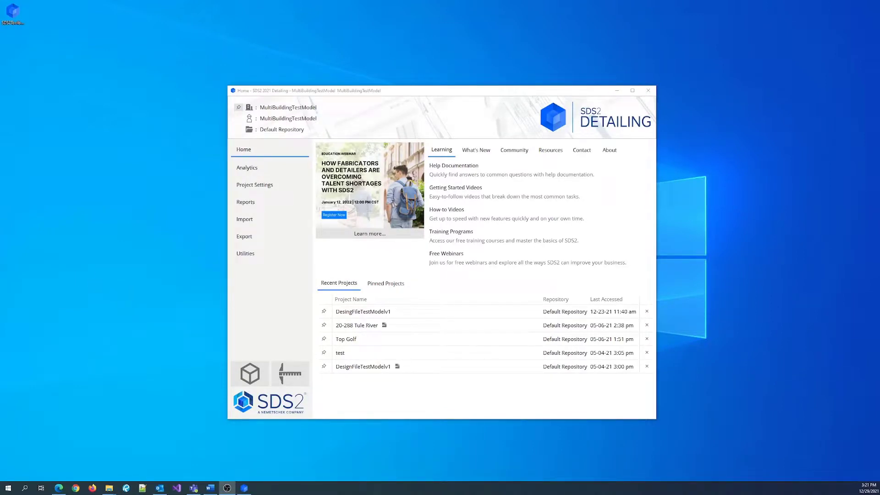
Run Copy Detailing Templates from the Default template folder, erasing existing destination files first
{"action": "left_click", "coordinate": [247, 253]}
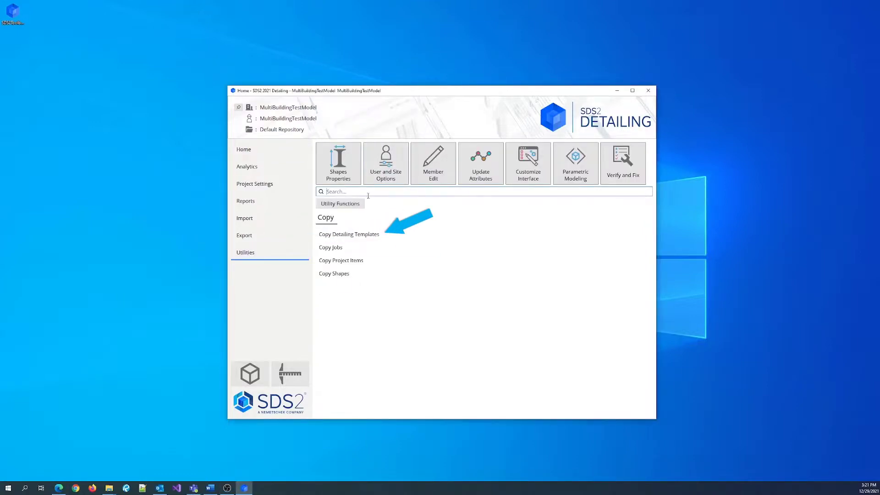
{"action": "double_click", "coordinate": [353, 234]}
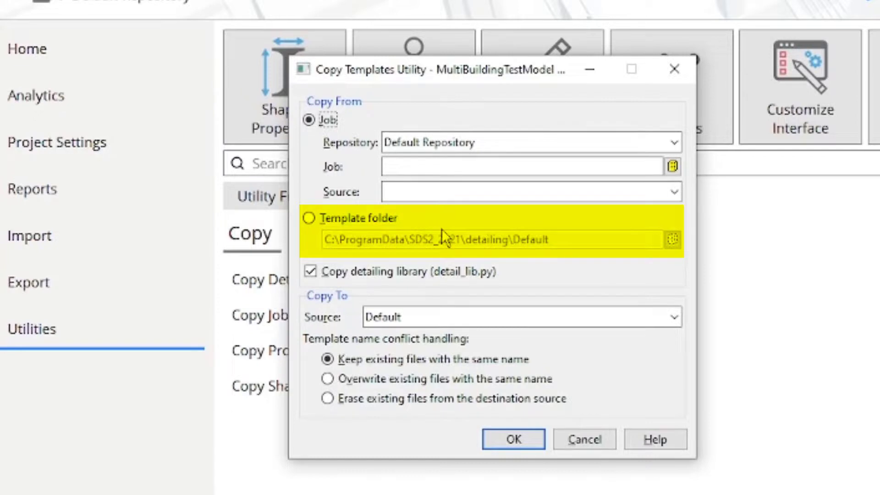
{"action": "left_click", "coordinate": [309, 219]}
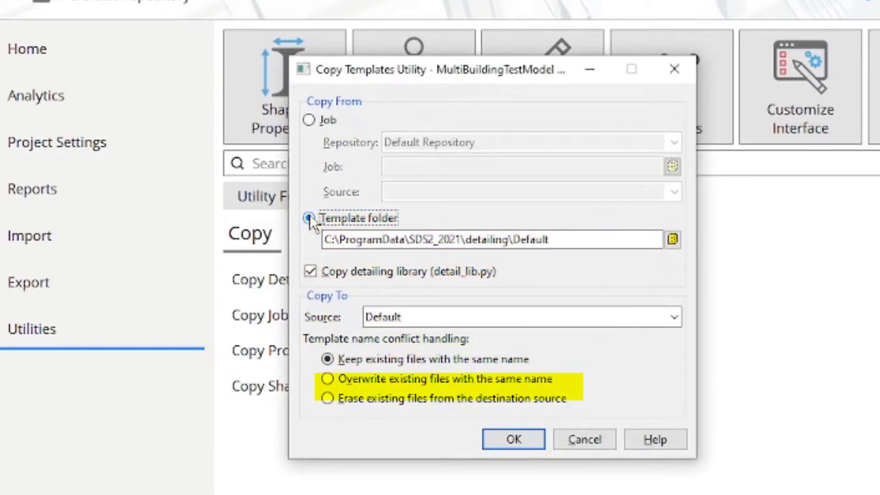
{"action": "left_click", "coordinate": [352, 408]}
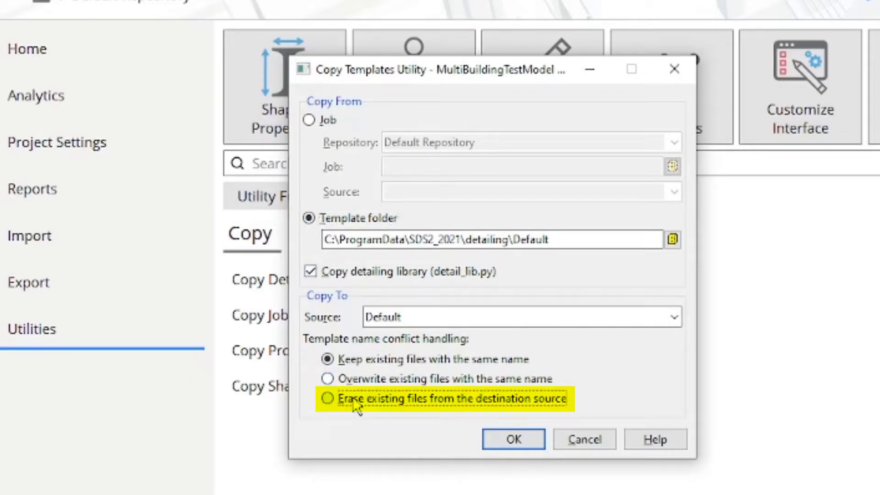
{"action": "left_click", "coordinate": [518, 439]}
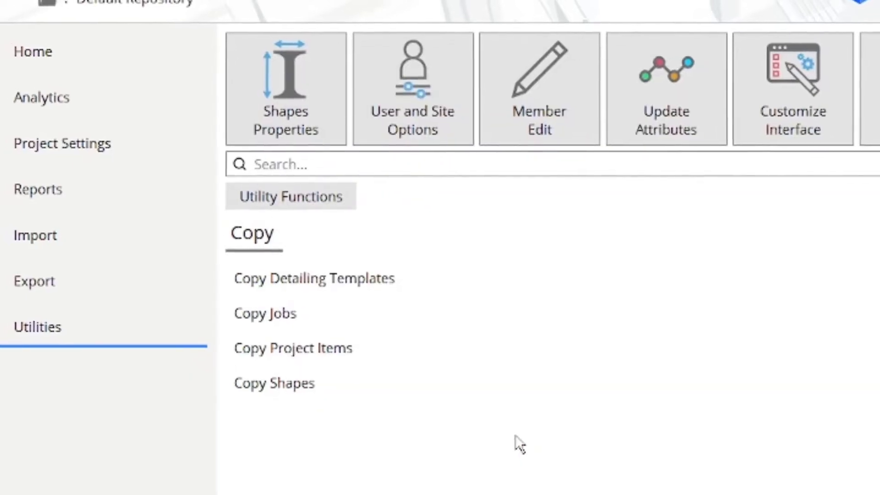